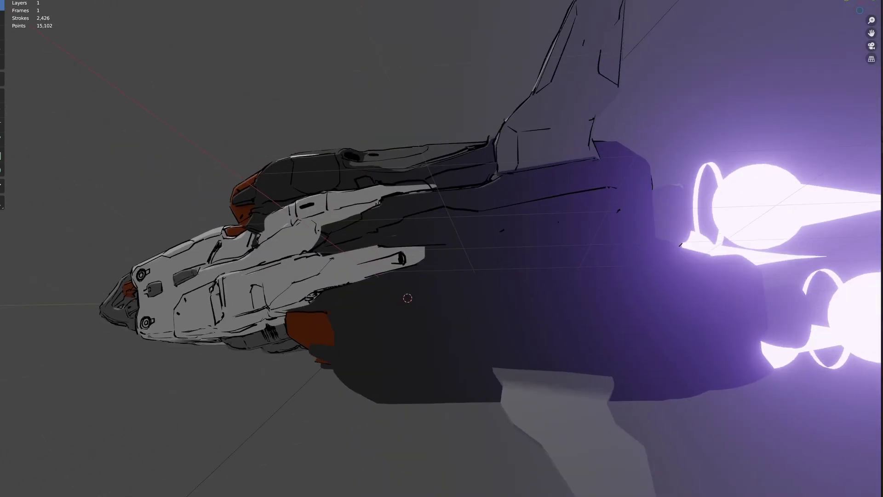
- Add two dark shading strokes across the grey hull panel near the engine housing
left_click_drag(516, 382, 529, 384)
left_click_drag(575, 389, 589, 391)
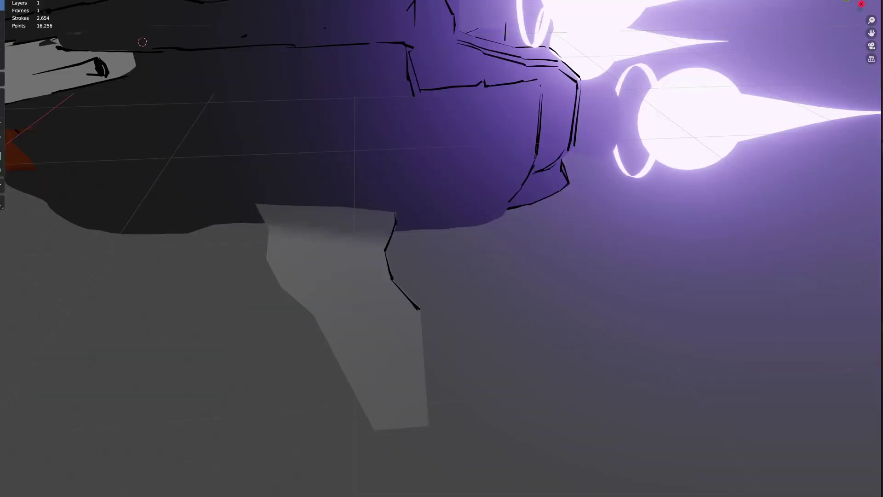
- Ink the ventral fin's right edge from top down to its bottom
mouse_move(400, 291)
left_mouse_down()
mouse_move(421, 350)
mouse_move(420, 375)
left_mouse_up()
left_click_drag(418, 373, 425, 385)
left_click_drag(420, 309, 423, 344)
left_click_drag(422, 336, 424, 352)
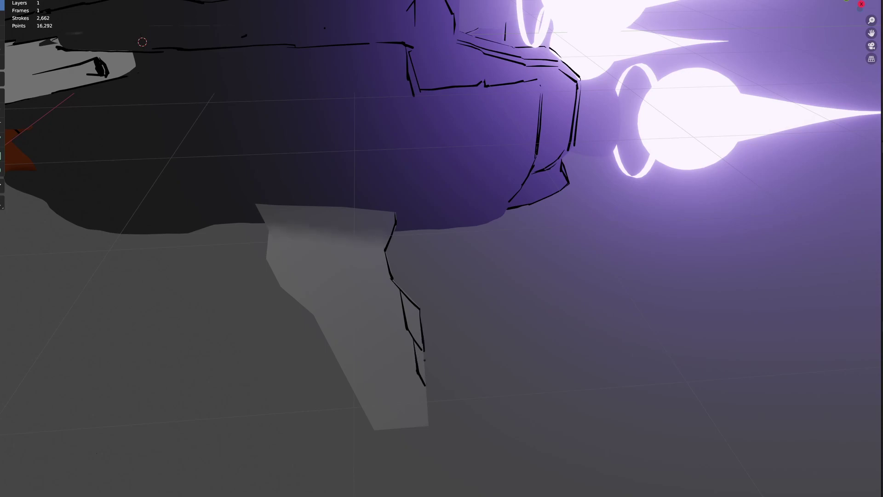
left_click_drag(424, 385, 425, 403)
left_click_drag(425, 403, 427, 426)
left_click_drag(424, 386, 427, 424)
- Add small ink marks on the fin top and strokes along its lower edges
middle_click_drag(143, 42, 187, 55)
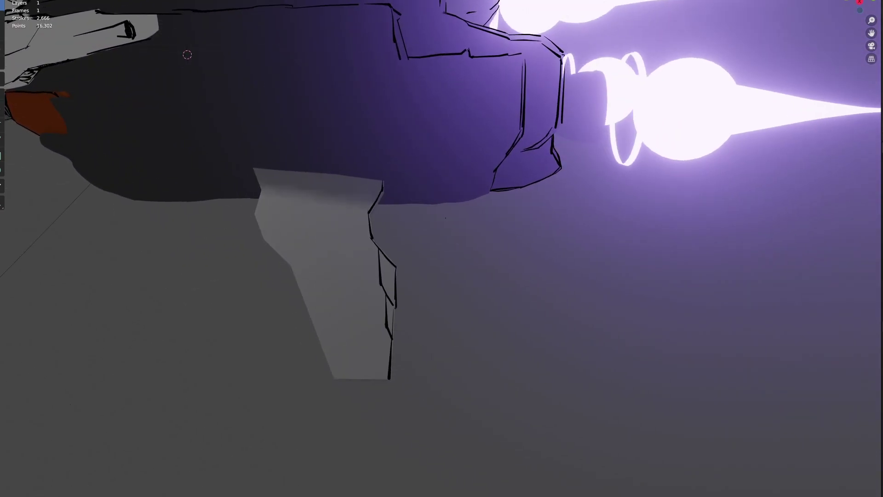
left_click(187, 55)
left_click(187, 55)
middle_click_drag(187, 55, 120, 54)
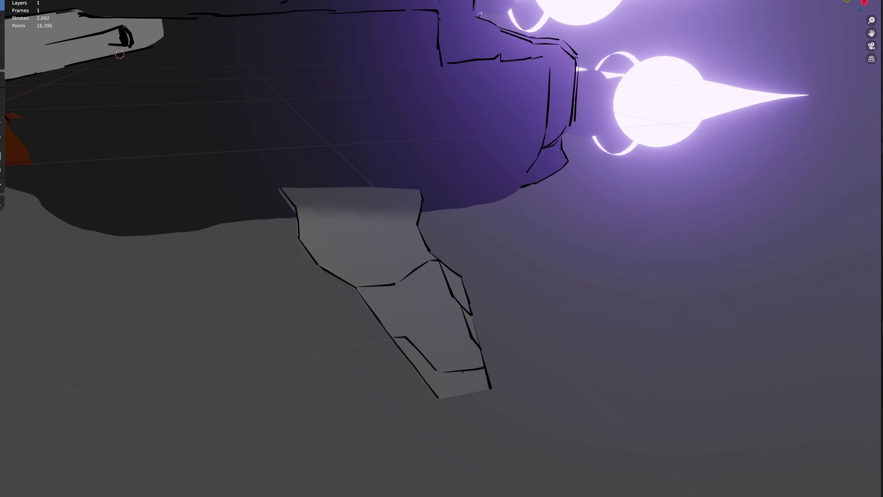
left_click_drag(444, 373, 483, 362)
left_click_drag(438, 398, 490, 387)
left_click_drag(455, 394, 488, 386)
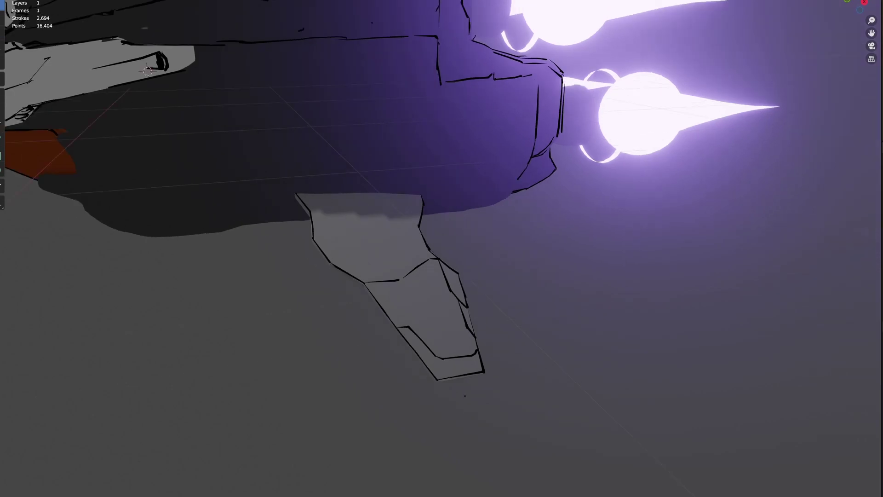
- Ink the fin's top edge from a new angle, undoing the last fin stroke
mouse_move(488, 388)
middle_mouse_down()
mouse_move(427, 397)
mouse_move(403, 354)
middle_mouse_up()
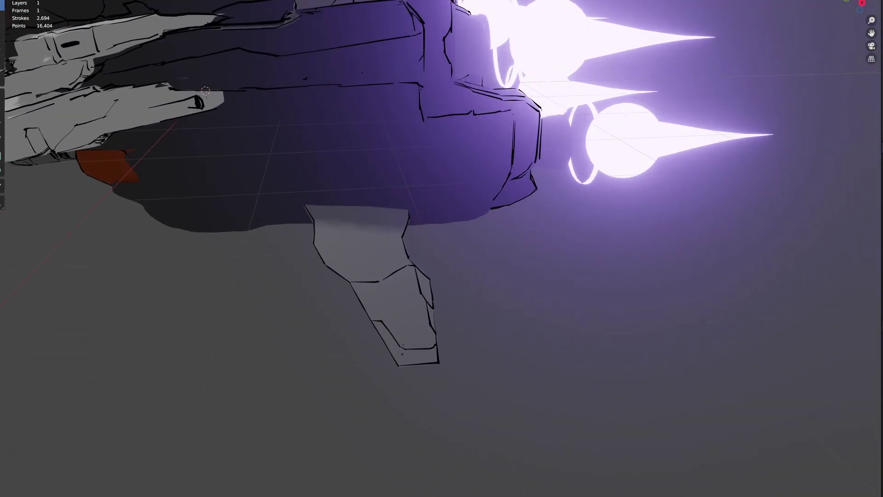
left_click_drag(337, 206, 386, 227)
middle_click_drag(205, 90, 167, 122)
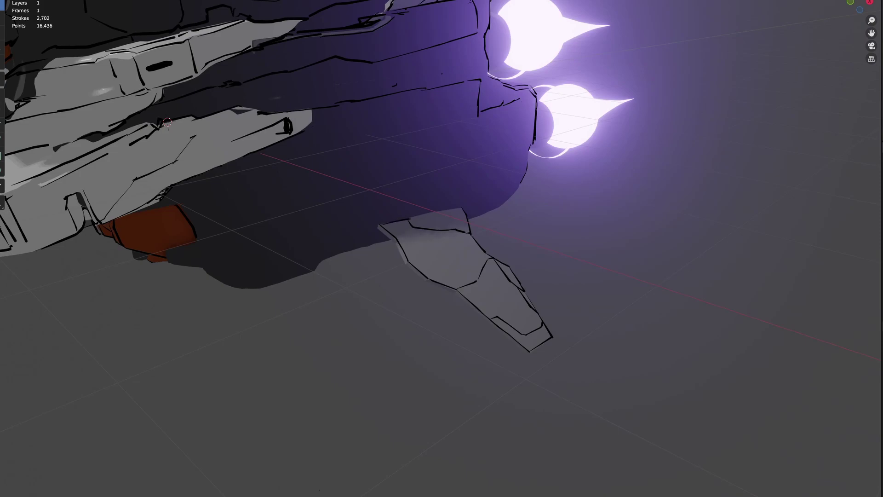
left_click_drag(409, 217, 457, 208)
left_click_drag(409, 214, 440, 199)
key("ctrl+z")
- From the Numpad 3 side view, draw long and short panel lines along the rear hull
scroll(441, 249, "down", 5)
key("KP_3")
scroll(441, 248, "up", 6)
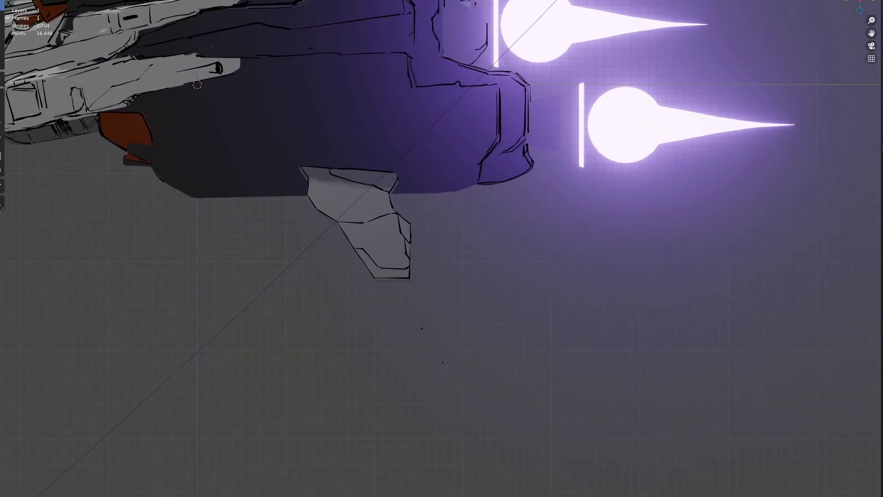
middle_click_drag(197, 85, 263, 228, "shift")
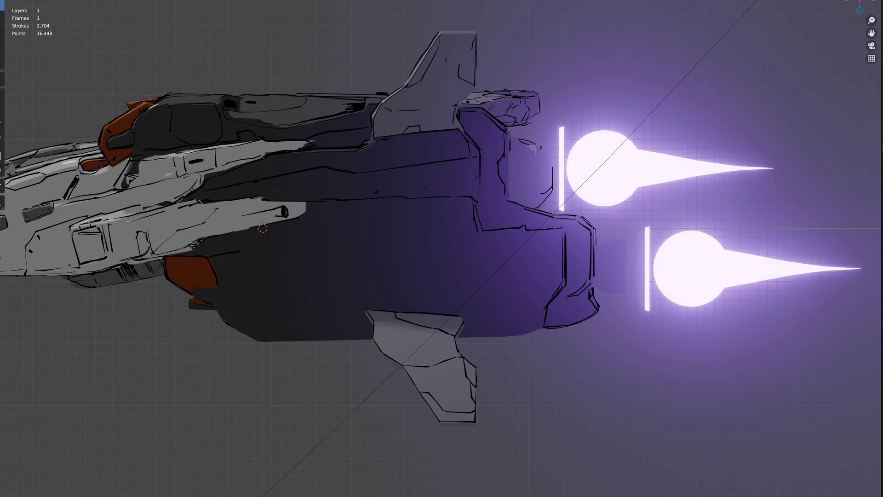
left_click_drag(275, 258, 370, 242)
mouse_move(395, 240)
left_mouse_down()
mouse_move(415, 228)
mouse_move(433, 238)
left_mouse_up()
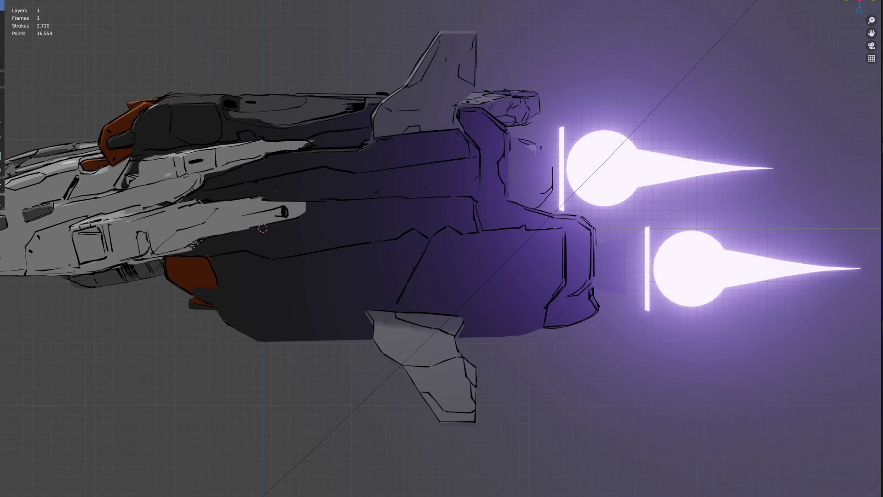
- Add short panel lines on the purple hull, undoing a long stroke and a stray stroke
left_click_drag(429, 240, 391, 311)
key("ctrl+z")
key("ctrl+z")
left_click_drag(429, 240, 395, 310)
left_click_drag(459, 238, 428, 309)
key("ctrl+z")
key("ctrl+z")
- Orbit to inspect the four rear engines, an oblique angle, and the ship's side up close
middle_click_drag(442, 248, 597, 230)
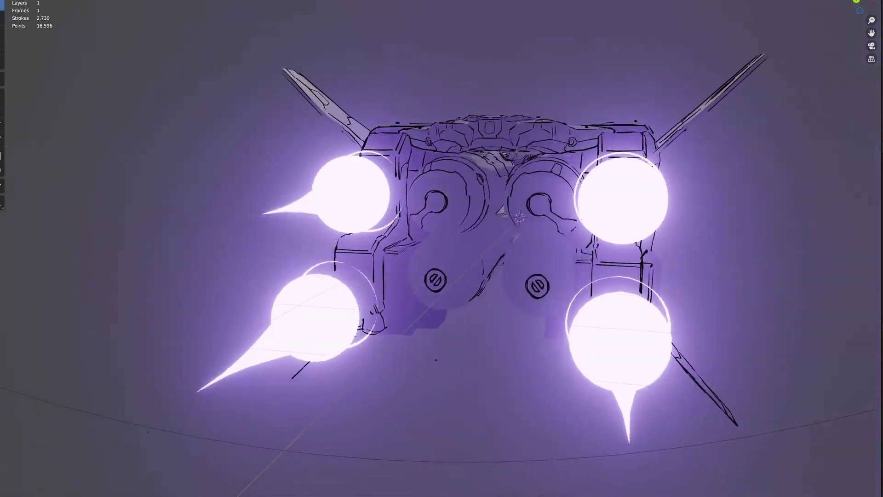
middle_click_drag(441, 248, 551, 221)
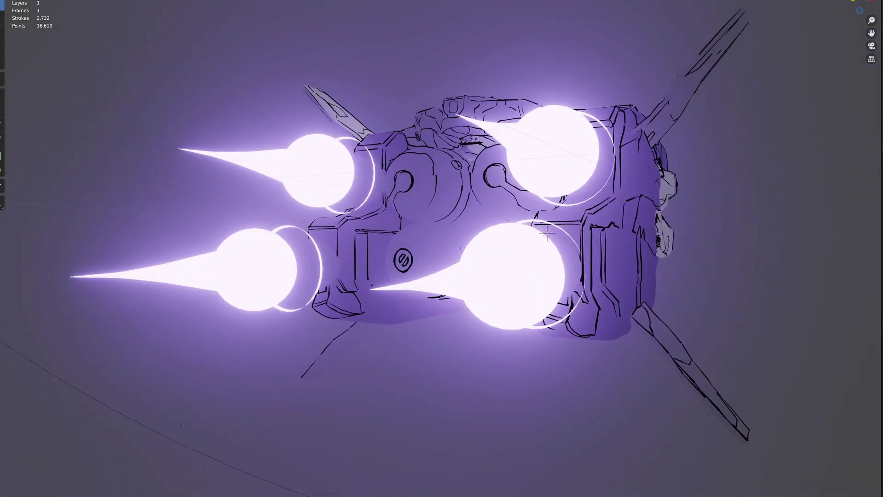
middle_click_drag(441, 248, 593, 230)
mouse_move(353, 276)
middle_mouse_down()
mouse_move(275, 221)
mouse_move(342, 250)
mouse_move(344, 226)
middle_mouse_up()
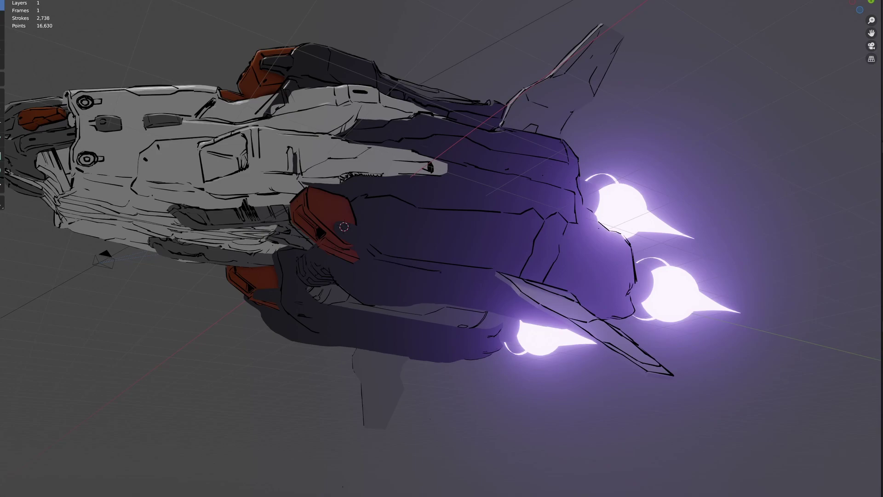
- Add short ink lines on the lower hull and fin, undoing the unwanted strokes
left_click_drag(406, 264, 474, 278)
left_click_drag(495, 276, 521, 298)
key("ctrl+z")
key("ctrl+z")
left_click_drag(352, 349, 354, 370)
left_click_drag(522, 298, 536, 307)
left_click_drag(353, 370, 396, 354)
left_click_drag(538, 309, 569, 324)
key("ctrl+z")
key("ctrl+z")
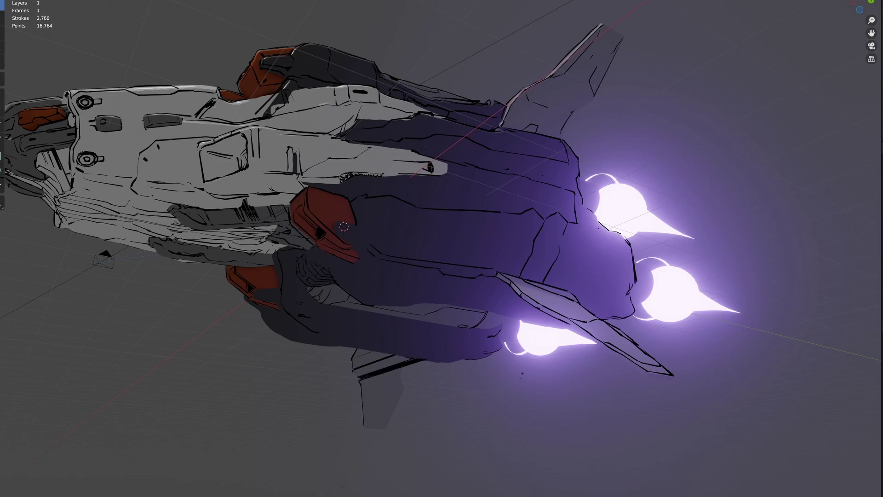
mouse_move(344, 227)
middle_mouse_down()
mouse_move(423, 166)
mouse_move(464, 152)
middle_mouse_up()
key("ctrl+z")
key("ctrl+z")
key("ctrl+z")
key("ctrl+z")
key("ctrl+z")
scroll(441, 249, "up", 4)
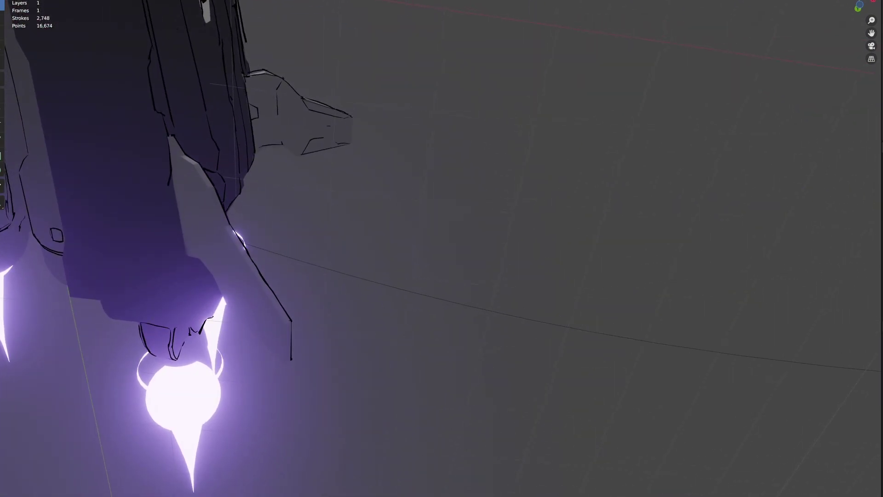
- Trace the angled panel edge beside the engine, redrawing the lower stroke shorter
left_click_drag(168, 184, 187, 254)
left_click_drag(178, 155, 200, 177)
left_click_drag(198, 178, 290, 325)
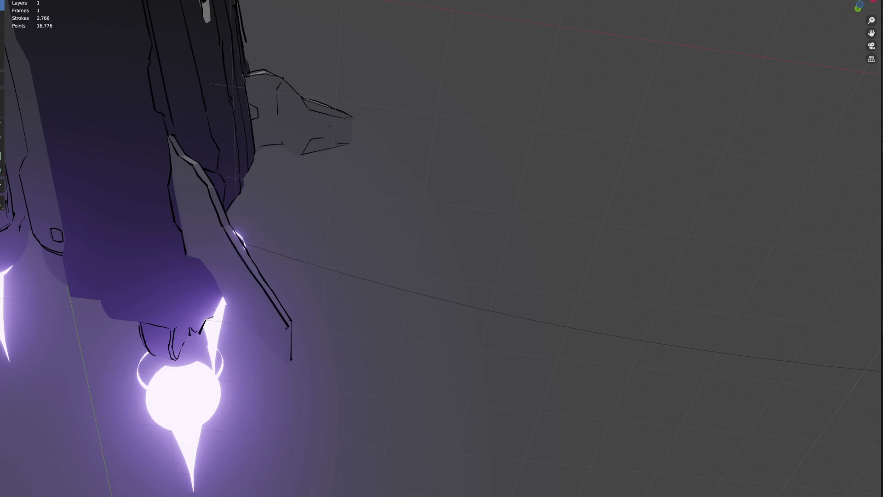
key("ctrl+z")
key("ctrl+z")
left_click_drag(222, 226, 288, 326)
key("ctrl+z")
mouse_move(223, 225)
left_mouse_down()
mouse_move(286, 328)
mouse_move(286, 365)
left_mouse_up()
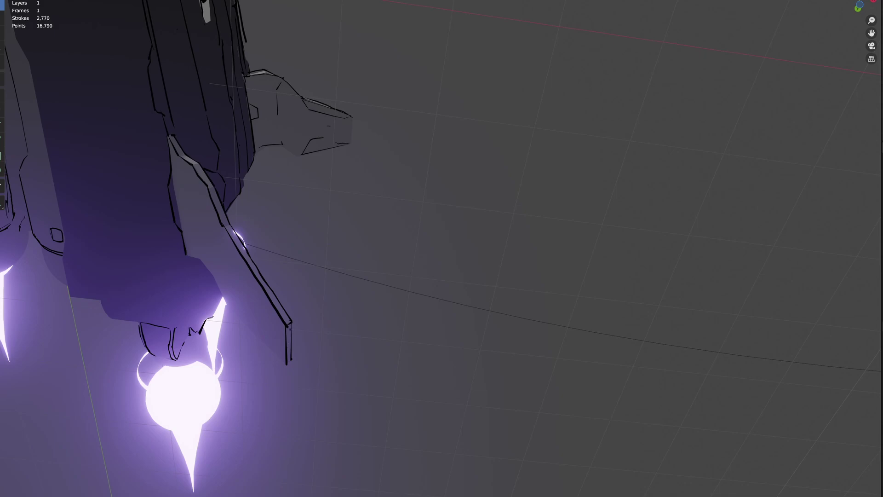
middle_click_drag(289, 366, 382, 359)
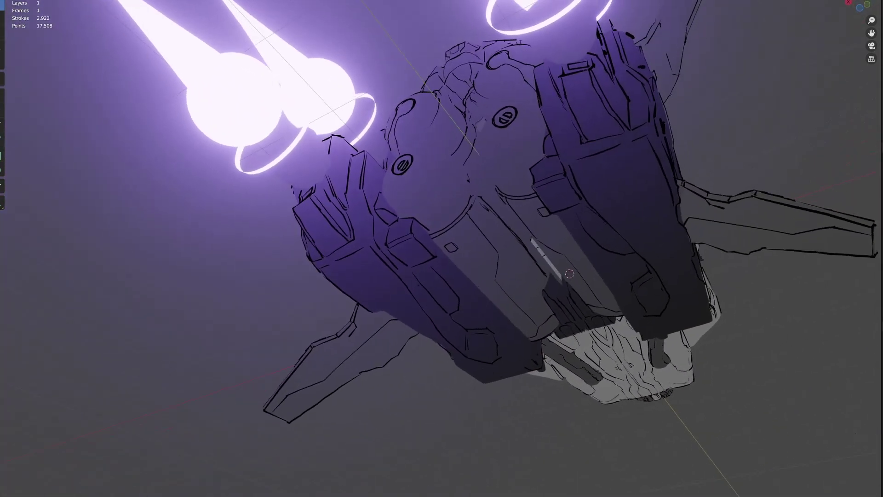
- Add short ink strokes on the engine housings, underside and hull, orbiting between views
left_click_drag(363, 195, 363, 213)
mouse_move(544, 108)
left_mouse_down()
mouse_move(564, 158)
mouse_move(577, 153)
left_mouse_up()
middle_click_drag(570, 274, 415, 208)
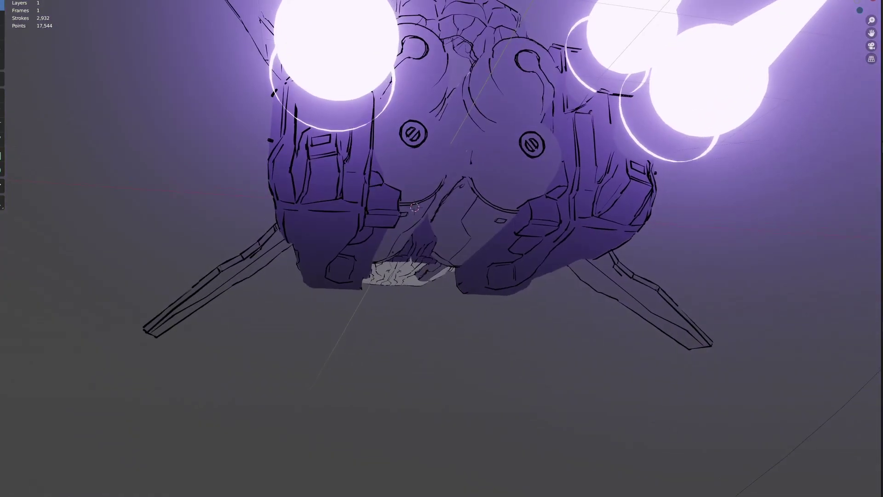
left_click_drag(345, 178, 346, 196)
left_click_drag(591, 186, 593, 212)
middle_click_drag(593, 212, 191, 125)
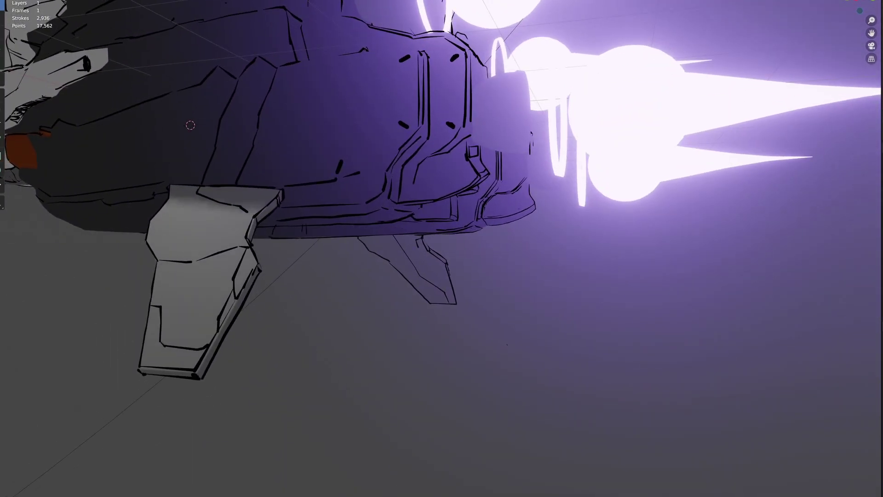
left_click_drag(405, 165, 420, 201)
mouse_move(419, 200)
middle_mouse_down()
mouse_move(207, 133)
mouse_move(289, 104)
mouse_move(237, 124)
middle_mouse_up()
- Draw two short hull strokes, then undo them
key("z")
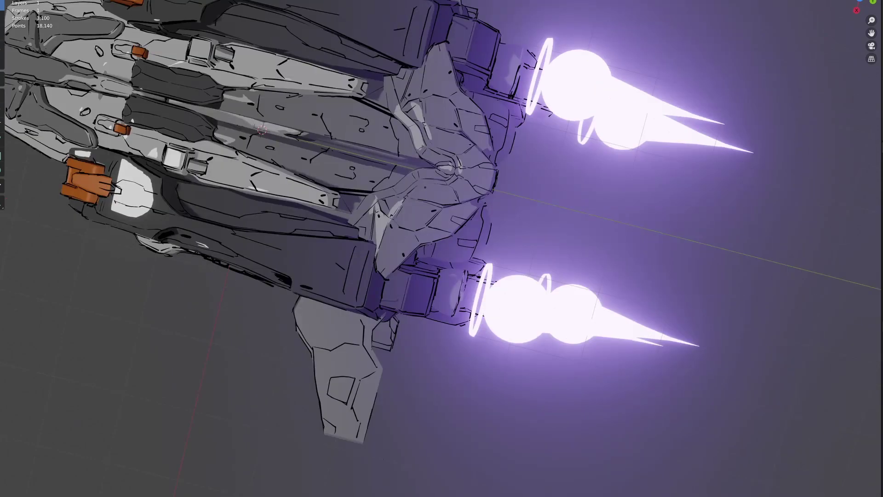
left_click_drag(427, 187, 418, 198)
left_click_drag(438, 127, 439, 148)
key("ctrl+z")
key("ctrl+z")
middle_click_drag(442, 248, 483, 221)
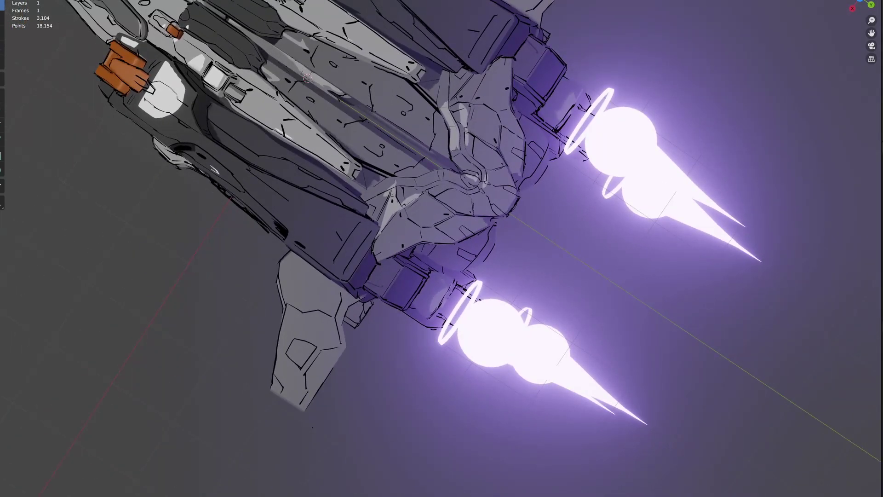
- Draw panel ink lines across the central top hull between the engines
left_click_drag(461, 168, 417, 179)
left_click_drag(463, 161, 454, 170)
left_click_drag(448, 108, 439, 127)
mouse_move(395, 178)
left_mouse_down()
mouse_move(419, 176)
mouse_move(360, 195)
left_mouse_up()
left_click_drag(439, 85, 437, 102)
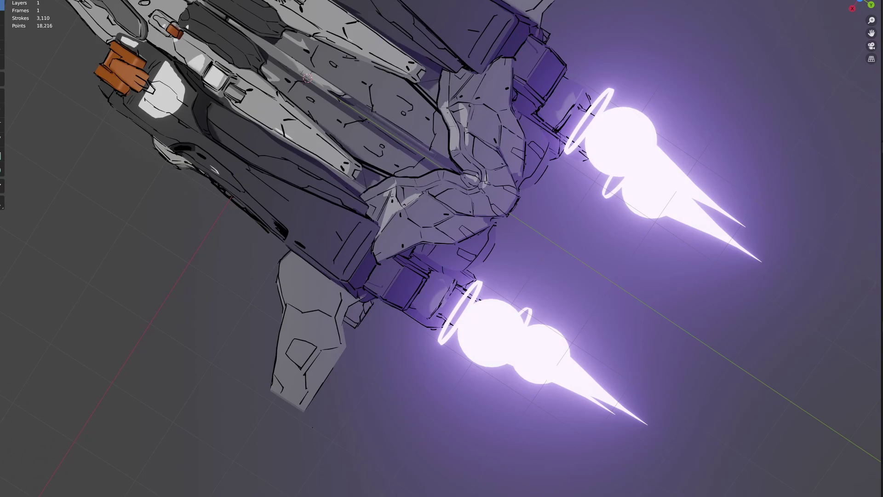
mouse_move(307, 77)
middle_mouse_down()
mouse_move(224, 352)
mouse_move(216, 335)
middle_mouse_up()
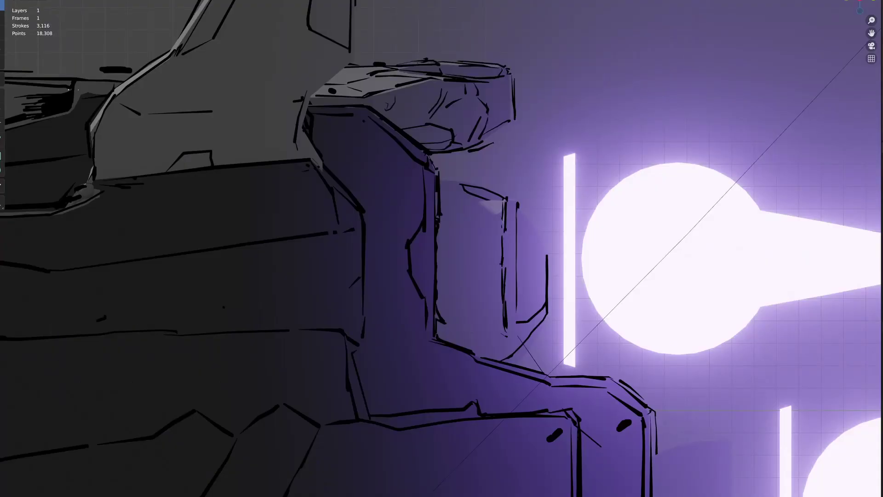
- Ink a line across the hull panel and detail the ring around the engine nozzle
mouse_move(500, 263)
left_mouse_down()
mouse_move(437, 276)
mouse_move(502, 290)
mouse_move(480, 266)
left_mouse_up()
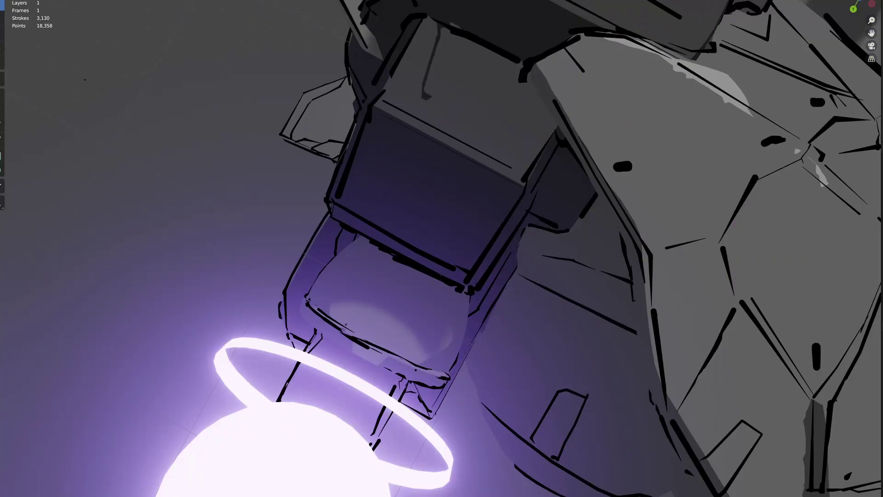
mouse_move(341, 318)
left_mouse_down()
mouse_move(358, 305)
mouse_move(401, 358)
left_mouse_up()
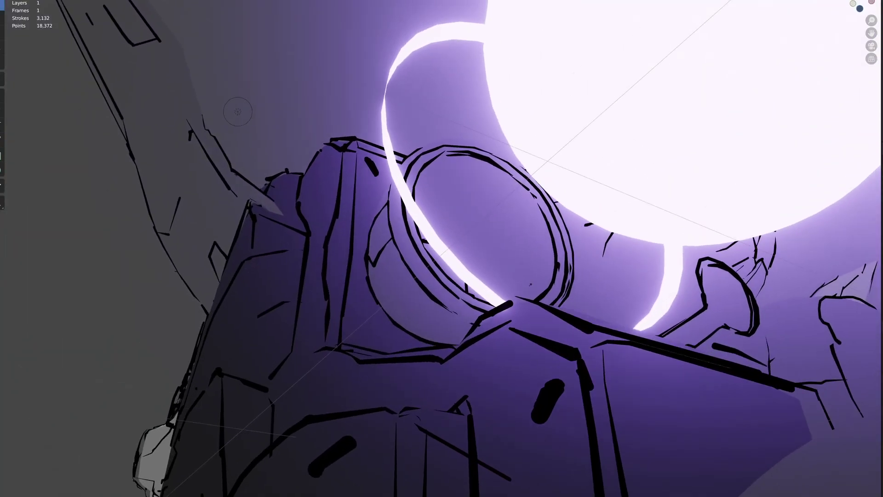
mouse_move(454, 363)
middle_mouse_down()
mouse_move(218, 138)
mouse_move(322, 193)
middle_mouse_up()
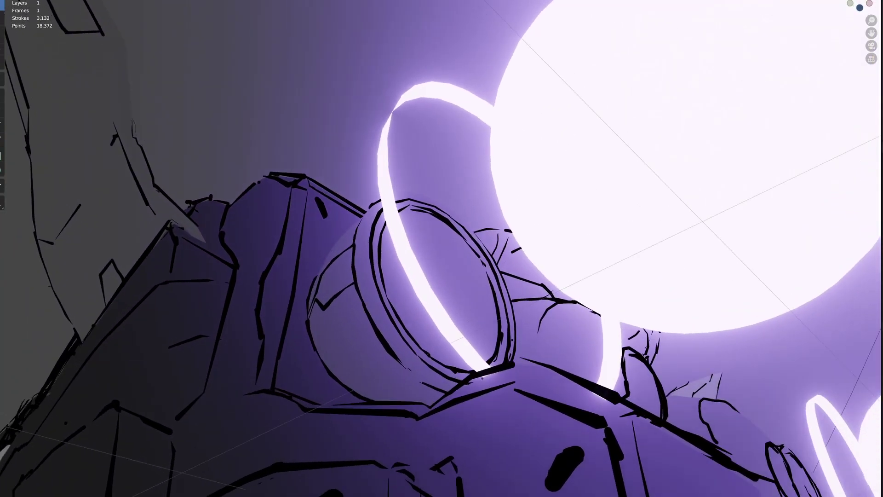